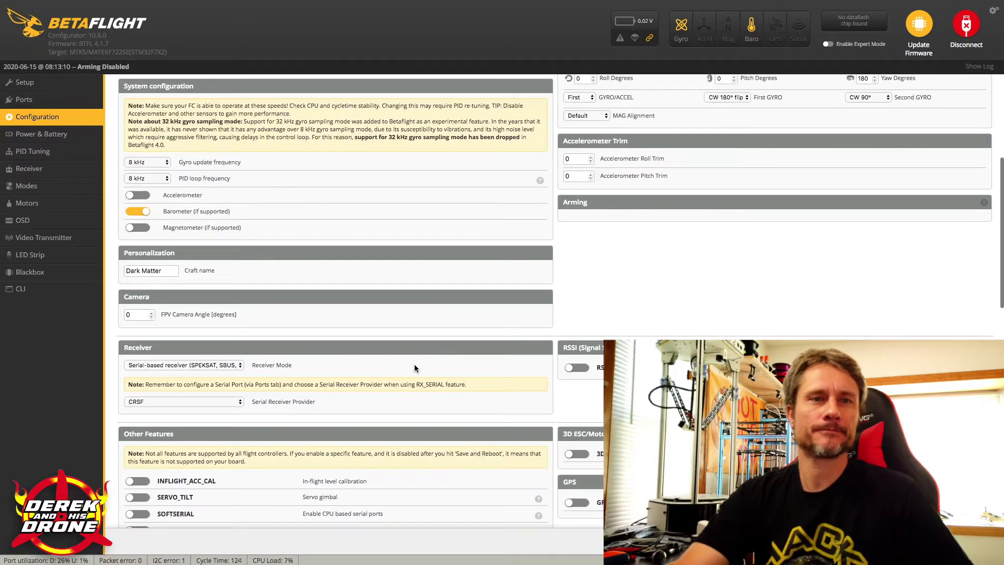
Open the LED Strip settings and clear all existing LEDs and their wiring from the grid
scroll(415, 366, down, 1)
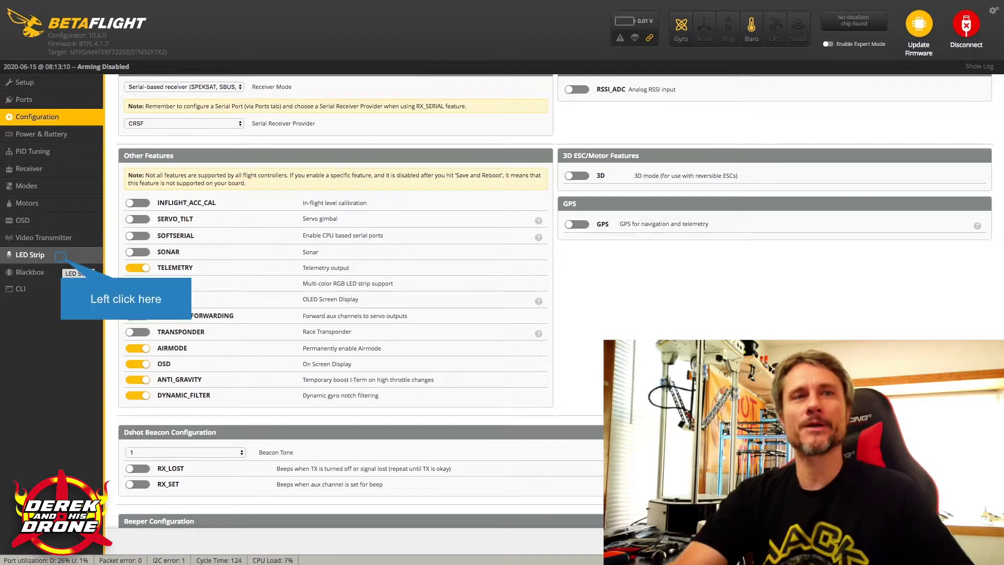
click(61, 256)
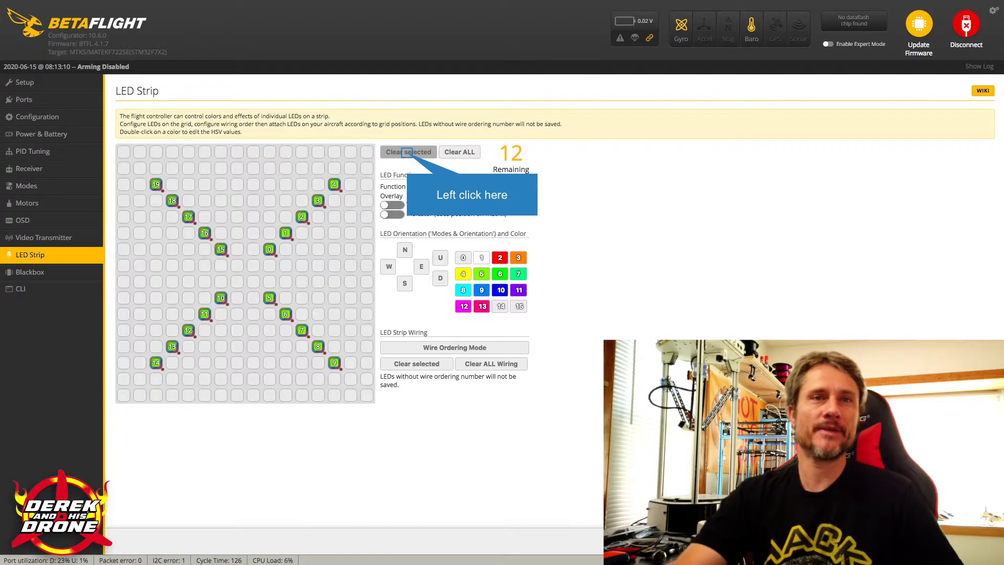
click(408, 152)
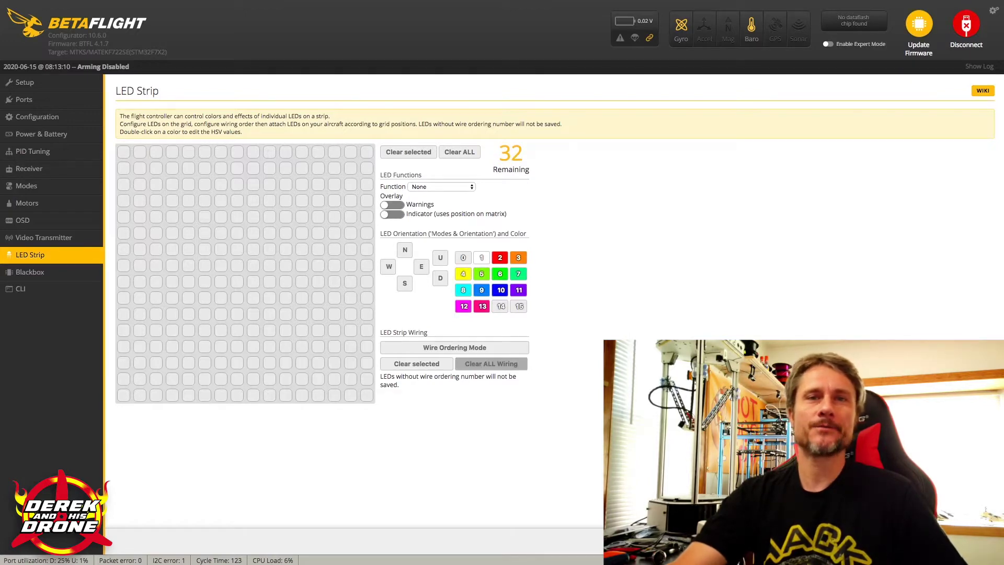
Start wire ordering and place LEDs 0 to 4 outward along the grid's upper-right diagonal
click(450, 348)
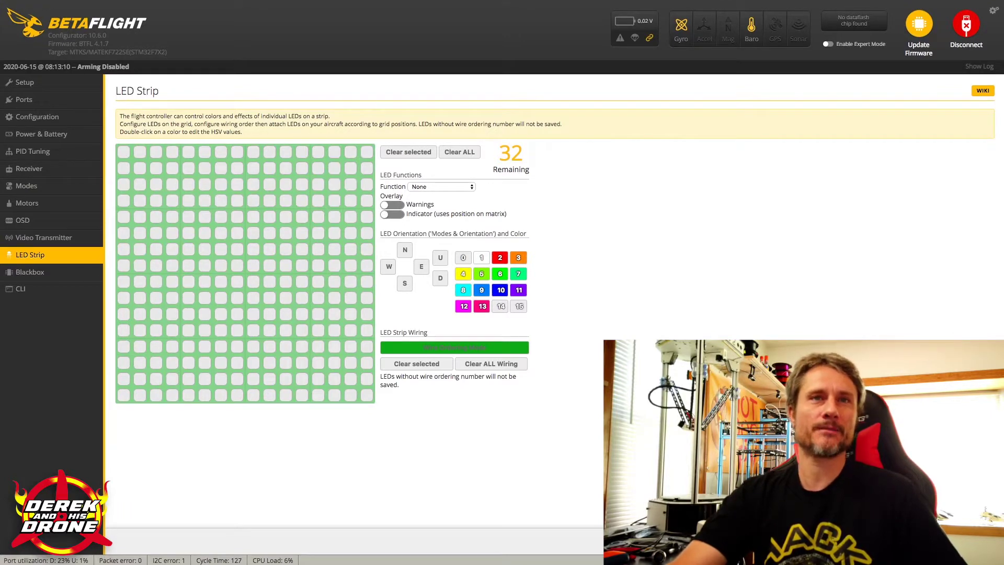
click(270, 251)
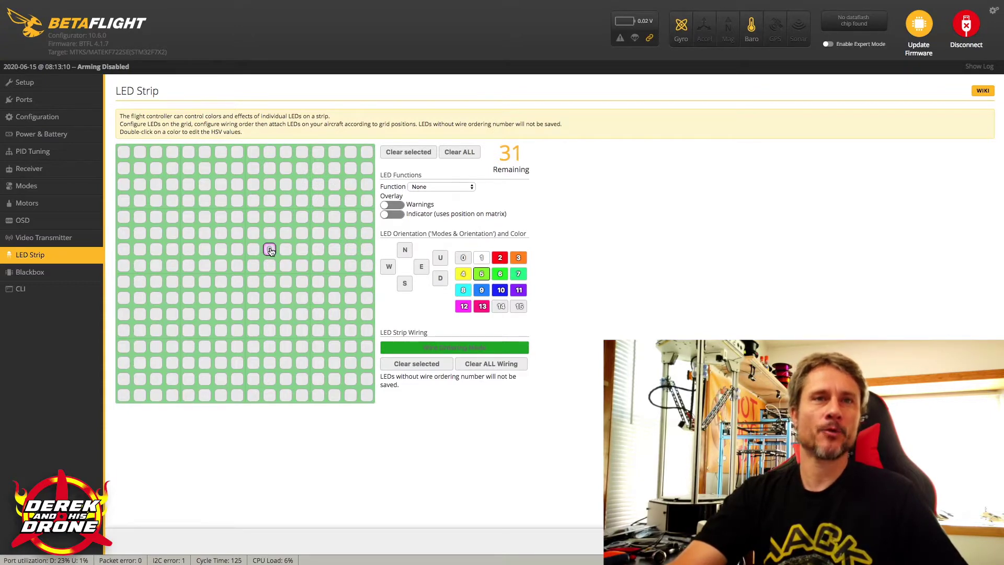
click(286, 233)
click(302, 217)
click(316, 201)
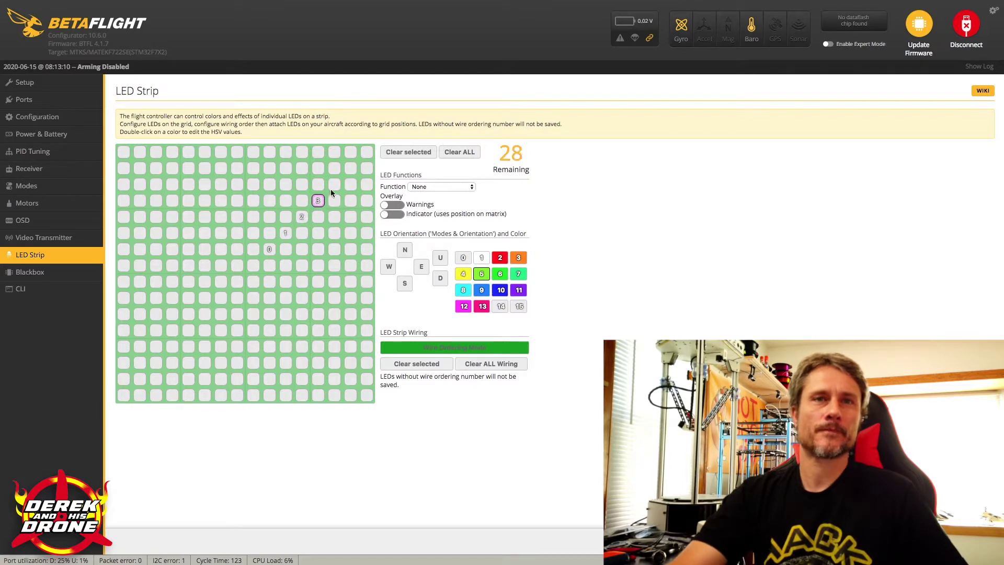
click(334, 187)
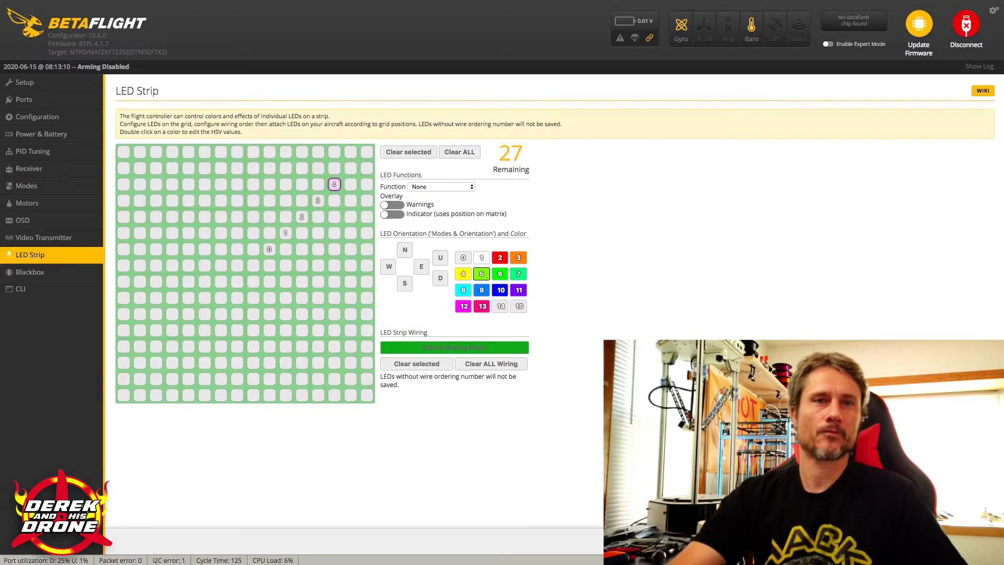
Add LEDs 5 to 9 to the wire order, running outward along the grid's lower-right diagonal
click(269, 297)
click(286, 314)
click(302, 330)
click(318, 346)
click(334, 363)
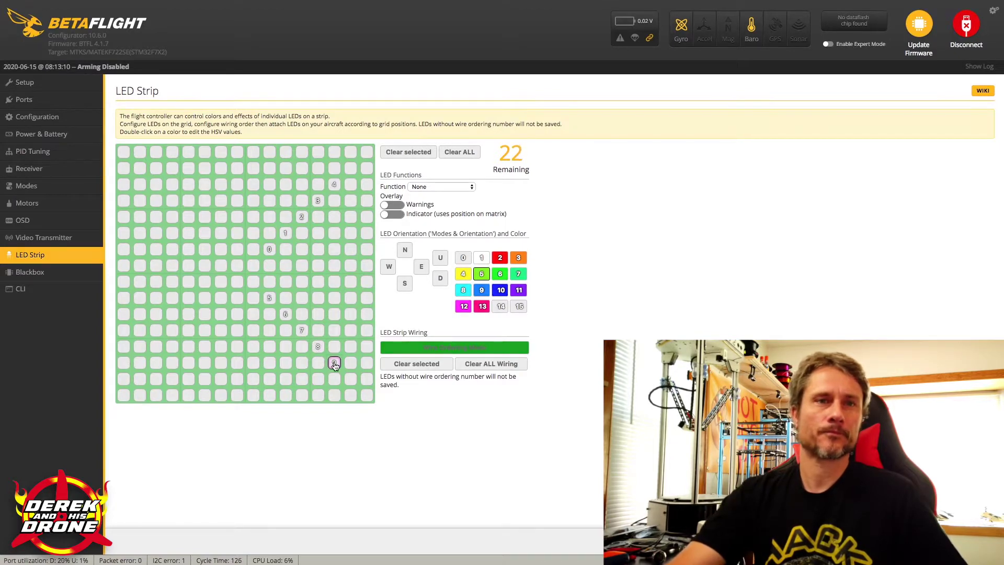
Add LEDs 10 to 14 to the wire order, running outward along the grid's lower-left diagonal
click(221, 298)
click(204, 313)
click(189, 330)
click(172, 346)
click(156, 363)
Add LEDs 15 to 19 outward along the grid's upper-left diagonal and finish wire ordering
click(221, 250)
click(205, 233)
click(188, 217)
click(172, 201)
click(155, 185)
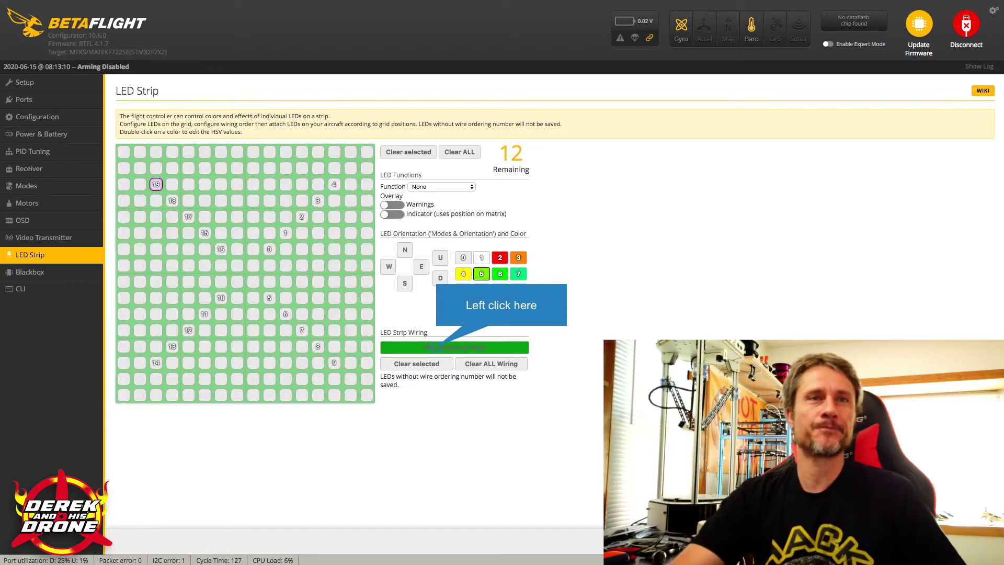
click(442, 347)
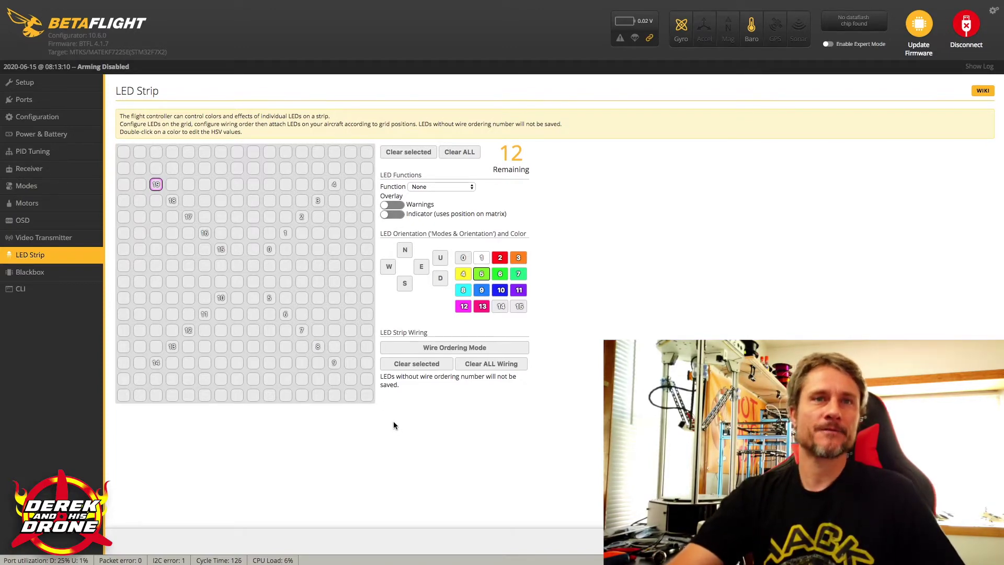
Set LED 0's function to Color with Throttle [T] as the modifier channel, and enable its Larson scanner
click(270, 254)
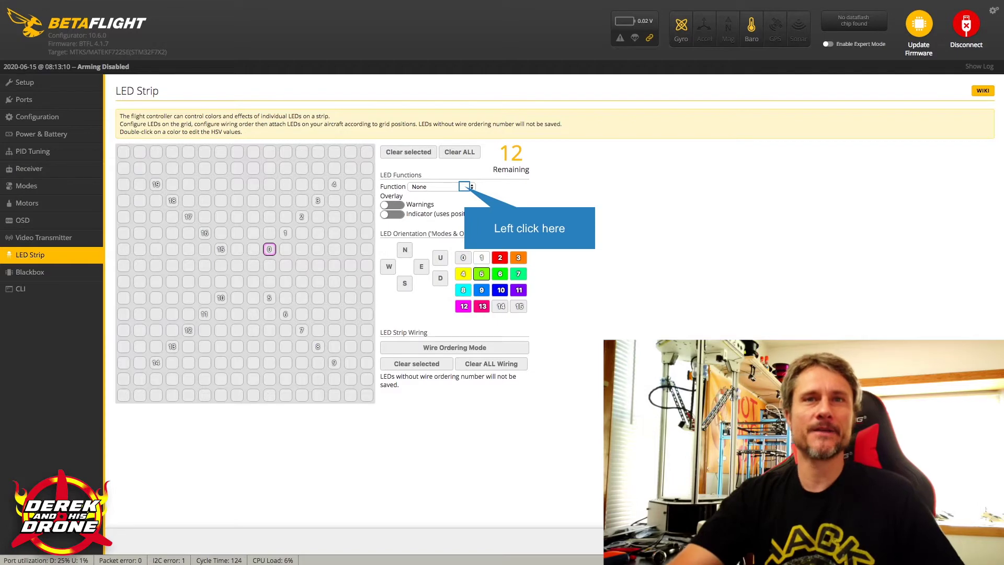
click(465, 186)
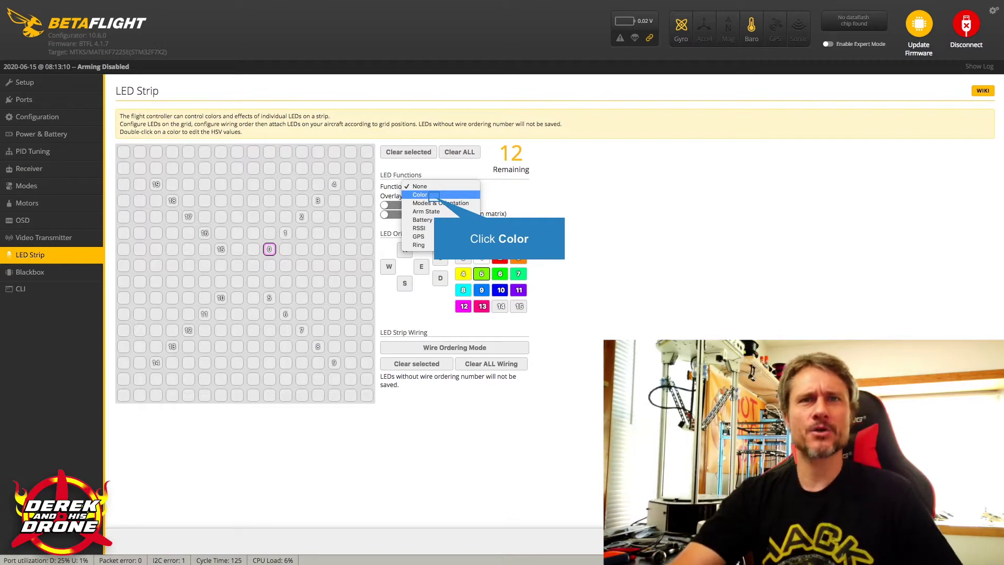
click(434, 195)
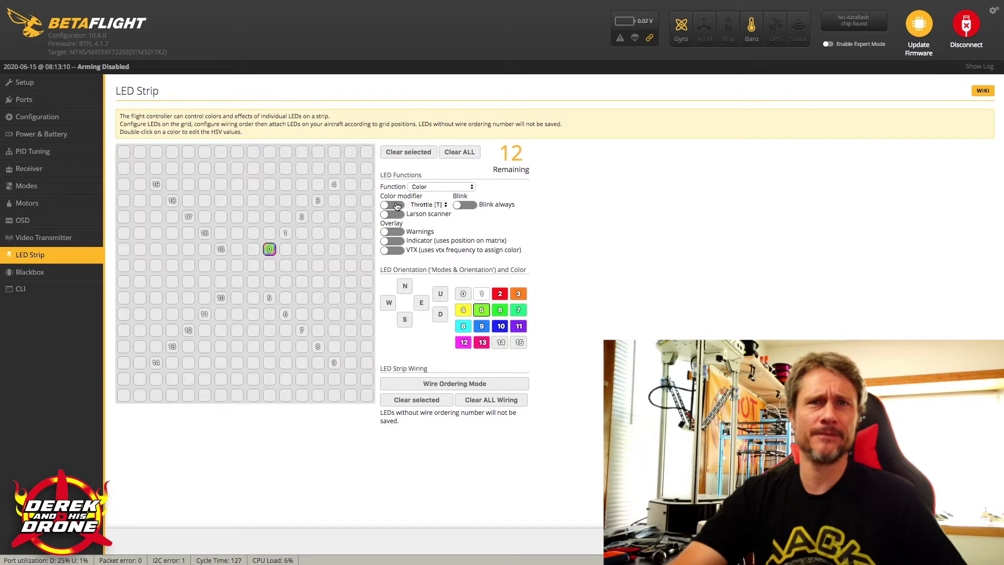
click(427, 205)
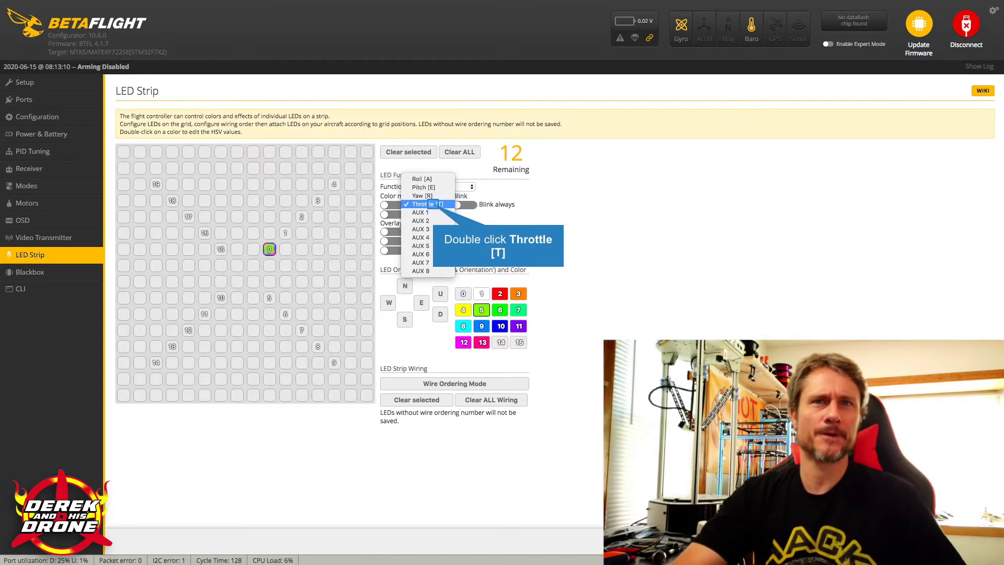
double_click(437, 204)
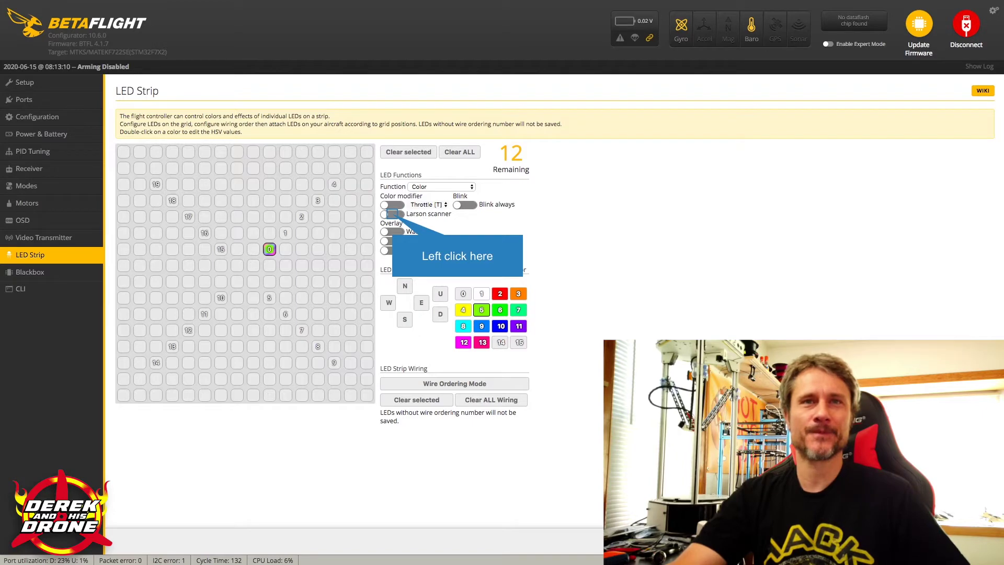
click(392, 213)
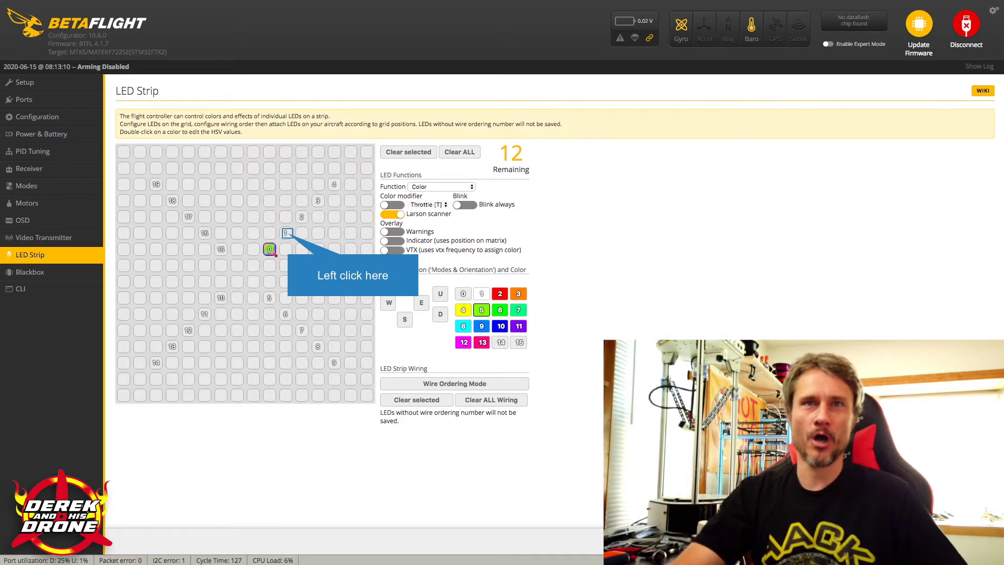
Set LED 1's function to Color and enable its Larson scanner
click(286, 233)
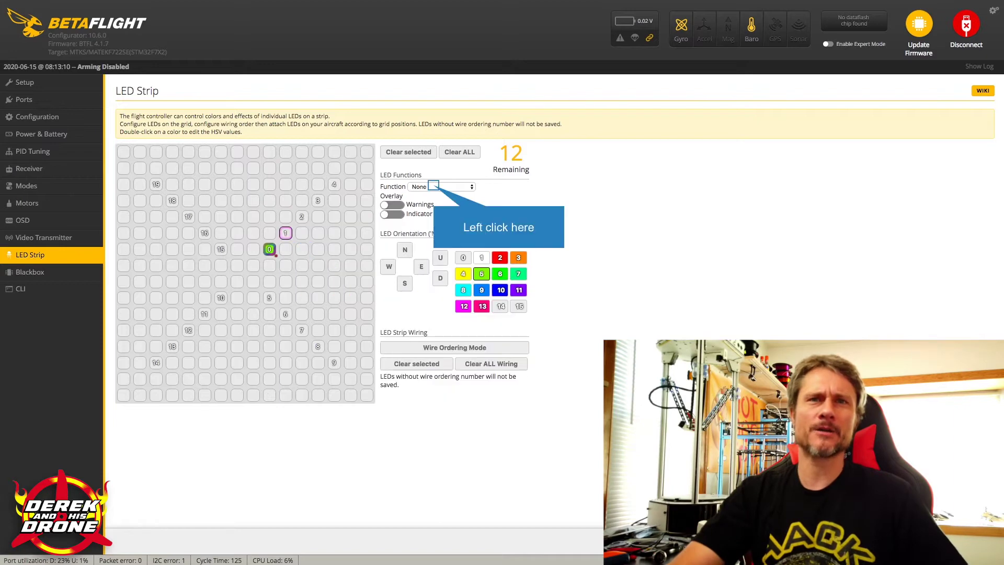
click(433, 186)
click(441, 194)
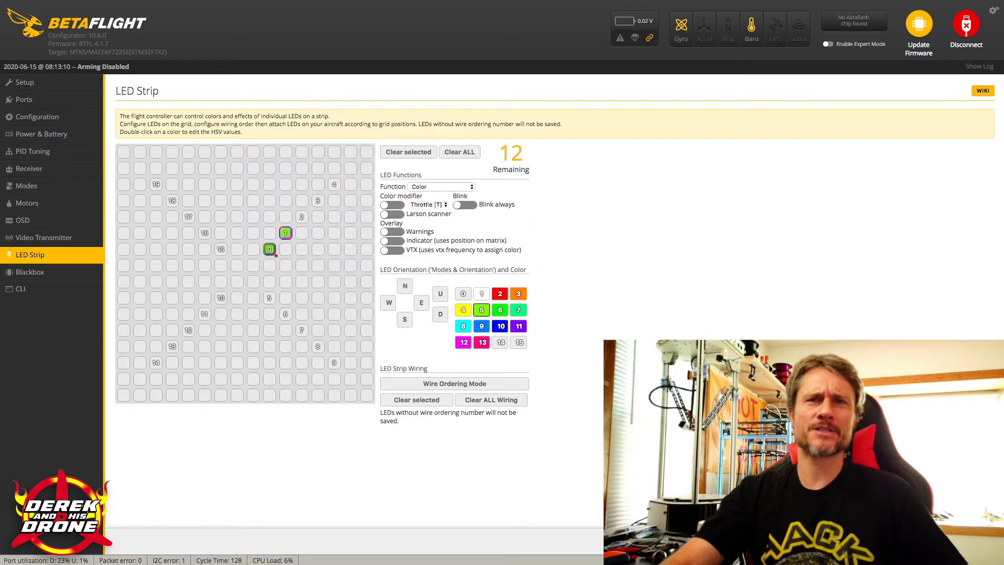
click(393, 213)
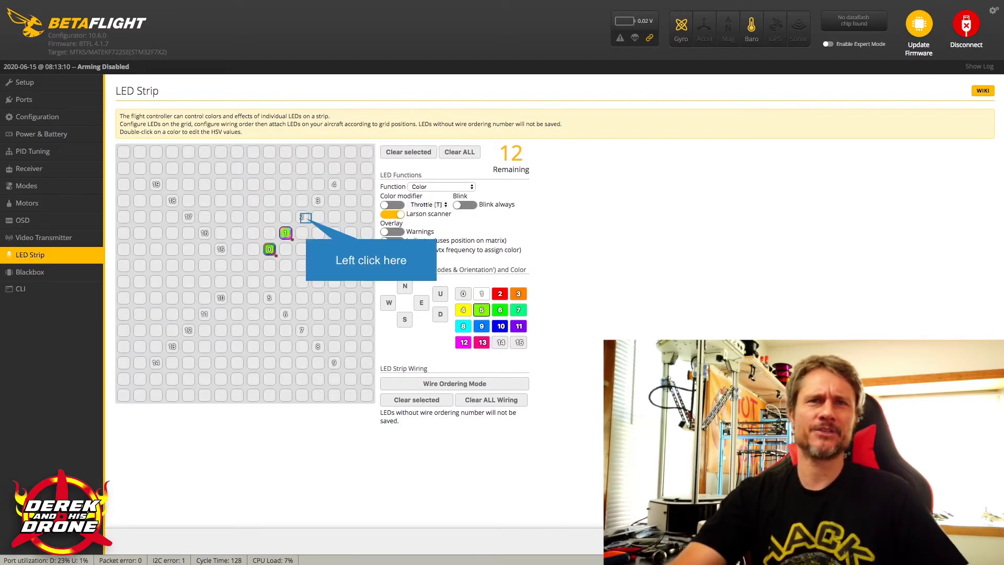
Assign the Color function with the Larson scanner to LEDs 2 to 4 on the upper-right arm
click(301, 217)
click(458, 187)
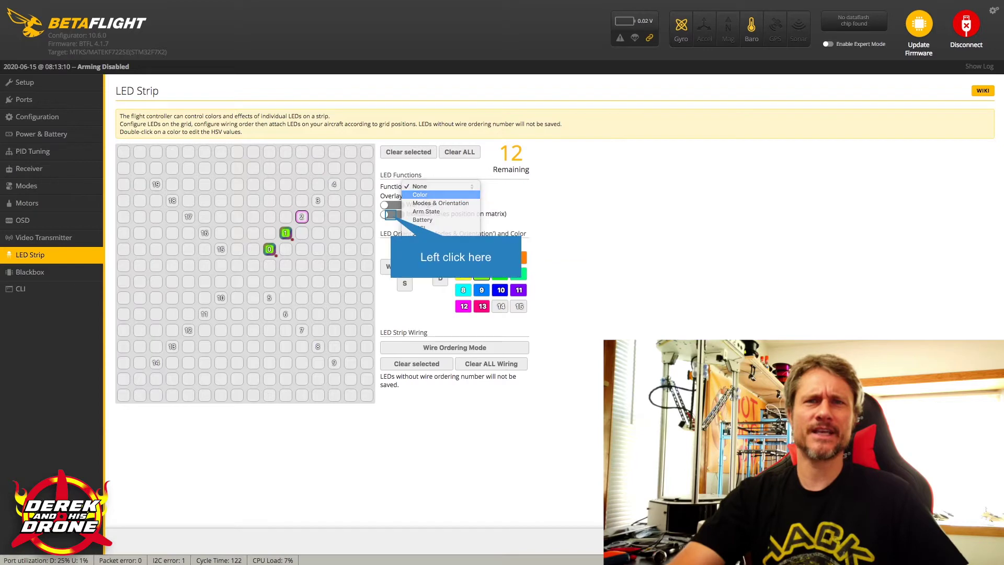
click(420, 194)
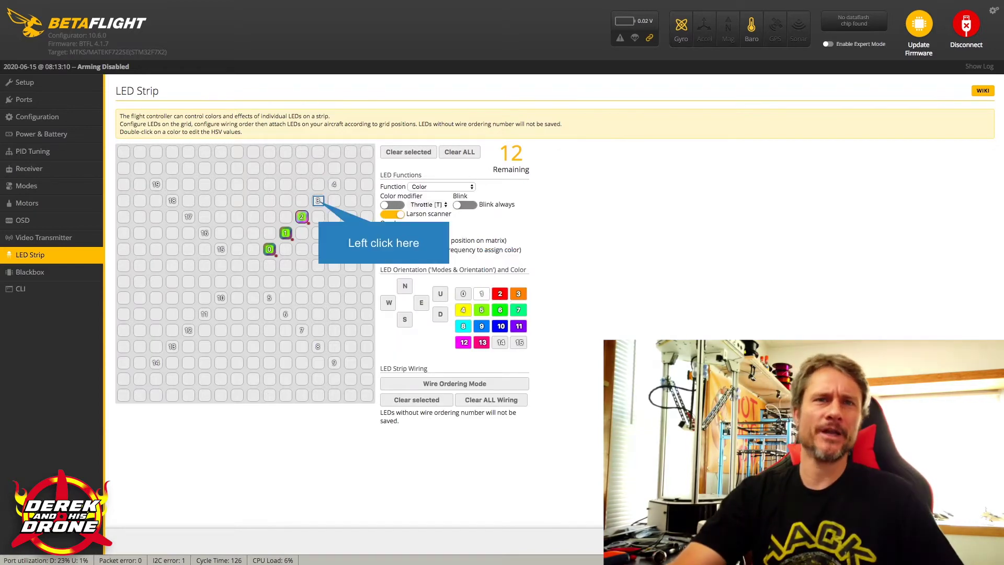
click(318, 200)
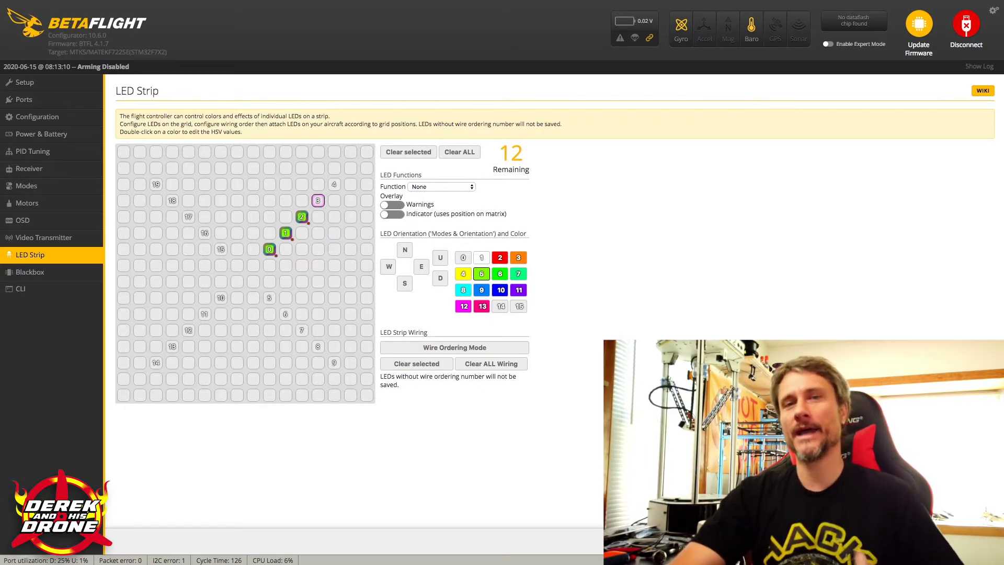
click(421, 187)
click(418, 194)
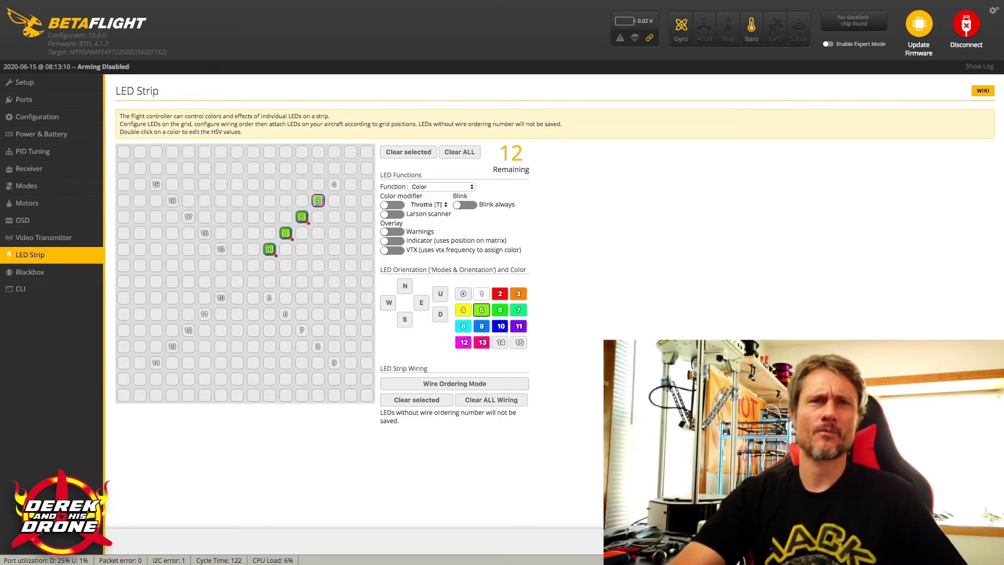
Assign the Color function with the Larson scanner to LEDs 5 to 9 on the lower-right arm
double_click(269, 297)
click(441, 186)
click(418, 194)
double_click(286, 313)
click(442, 187)
click(418, 194)
double_click(301, 330)
click(441, 187)
click(418, 193)
double_click(318, 346)
click(442, 186)
click(419, 193)
click(392, 204)
click(392, 215)
double_click(334, 362)
click(442, 187)
click(419, 193)
Assign the Color function to LEDs 10 to 14 on the lower-left arm, enabling the Larson scanner on all except LED 12
double_click(221, 298)
click(442, 187)
click(419, 193)
click(392, 215)
double_click(204, 314)
click(441, 186)
click(419, 194)
double_click(188, 330)
click(441, 187)
click(418, 193)
double_click(172, 346)
click(442, 187)
click(418, 194)
double_click(156, 362)
click(442, 187)
click(418, 193)
Assign the Color function with the Larson scanner to LEDs 15 to 19 on the upper-left arm
double_click(220, 249)
click(441, 187)
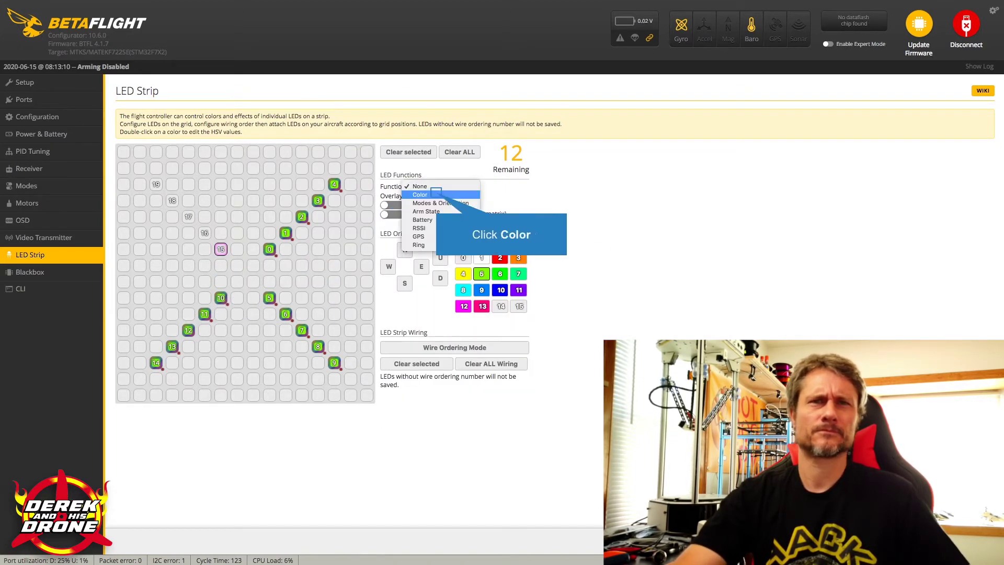
click(418, 193)
click(441, 187)
click(419, 194)
double_click(188, 216)
click(442, 186)
click(418, 193)
double_click(172, 200)
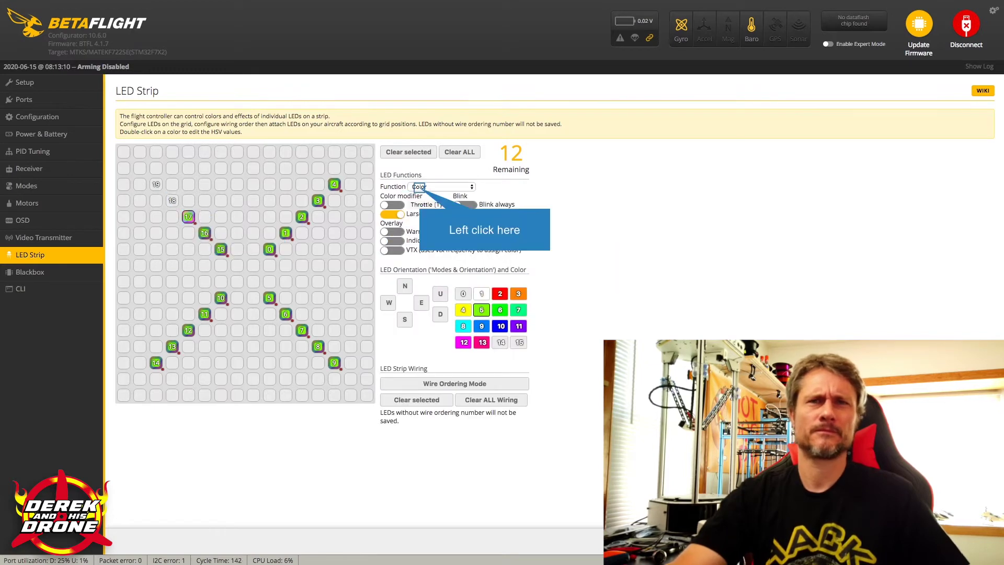
click(442, 187)
click(418, 193)
double_click(155, 184)
click(442, 187)
click(418, 193)
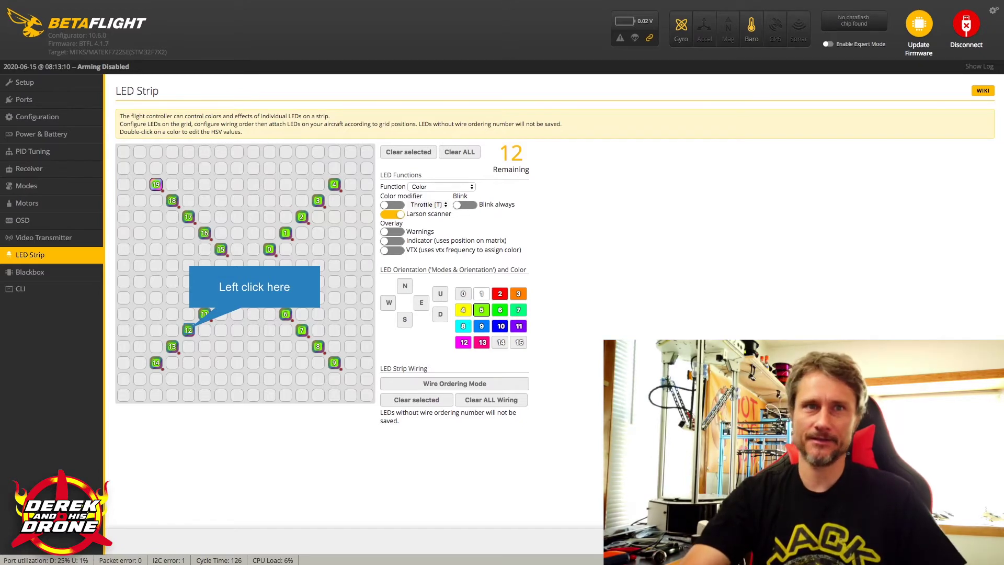
Enable the Larson scanner for LED 12 on the lower-left arm
click(188, 330)
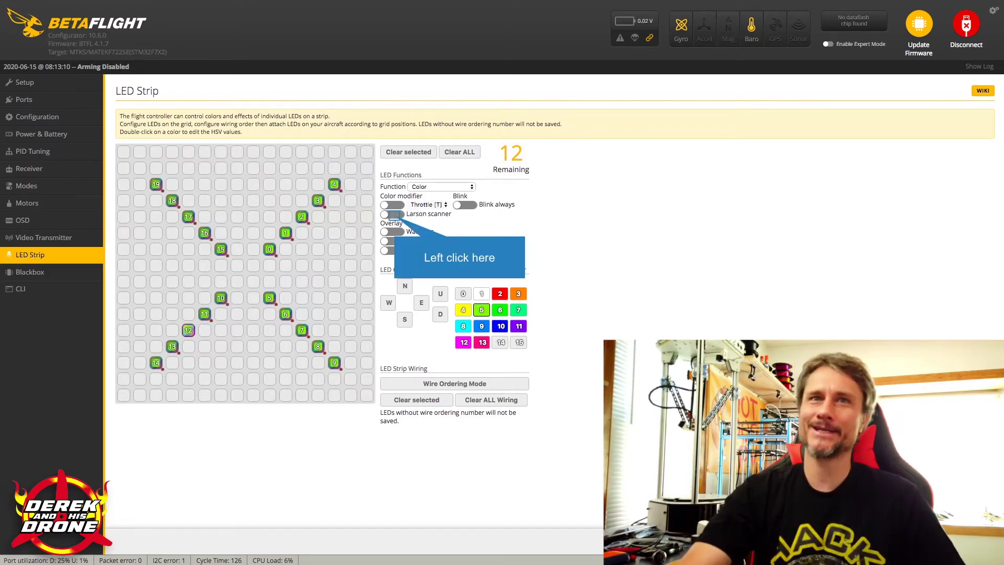
click(392, 214)
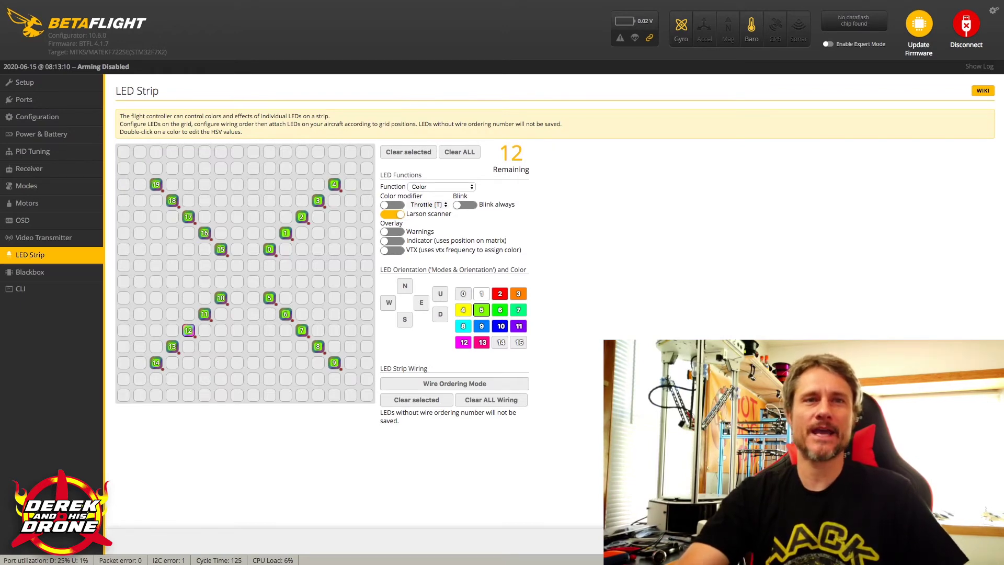
click(392, 204)
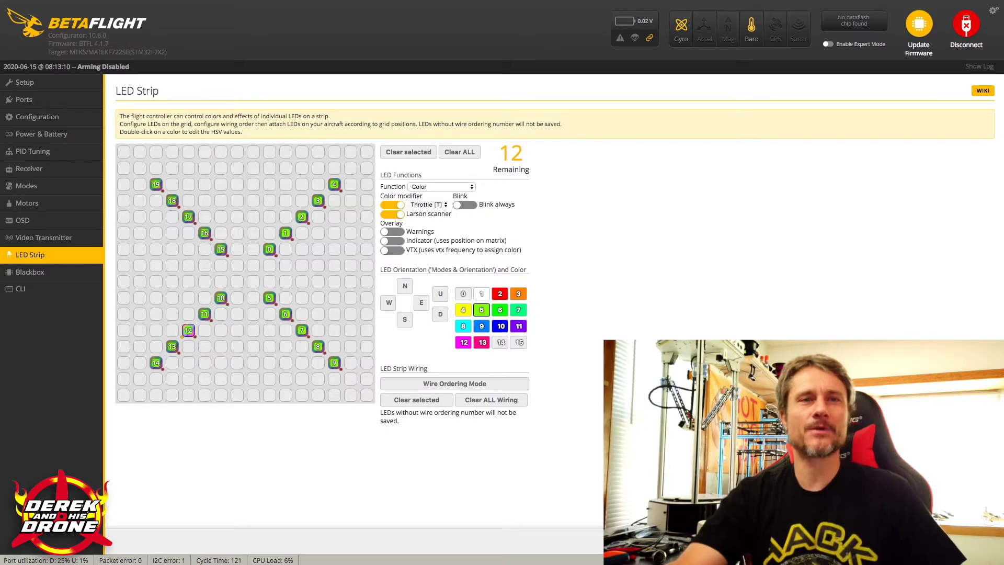
click(221, 330)
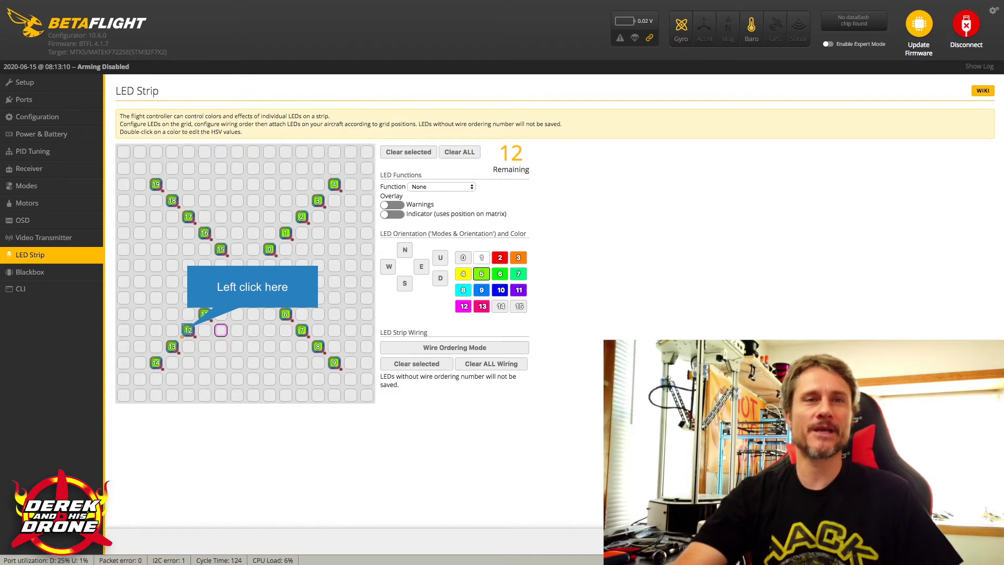
click(188, 330)
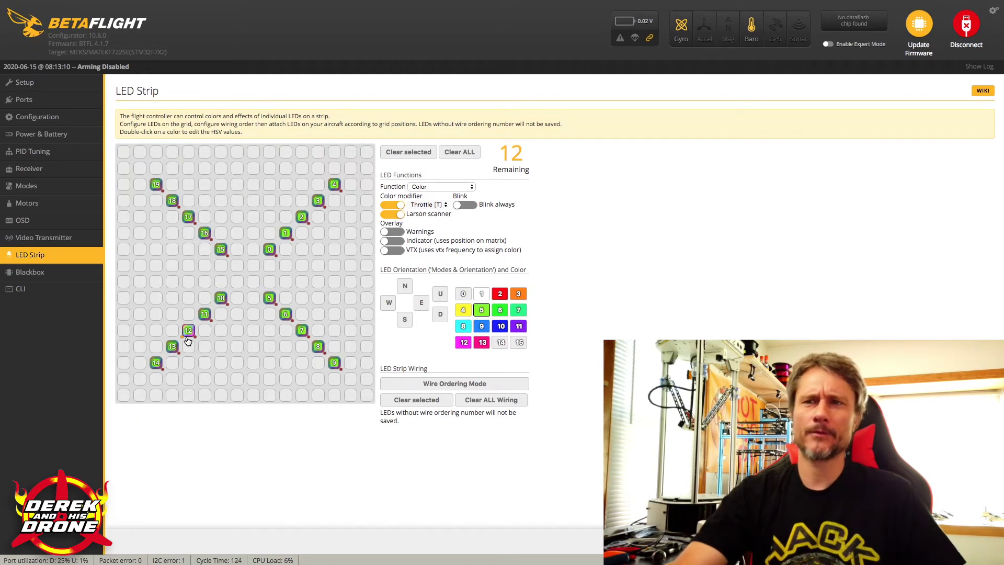
click(393, 205)
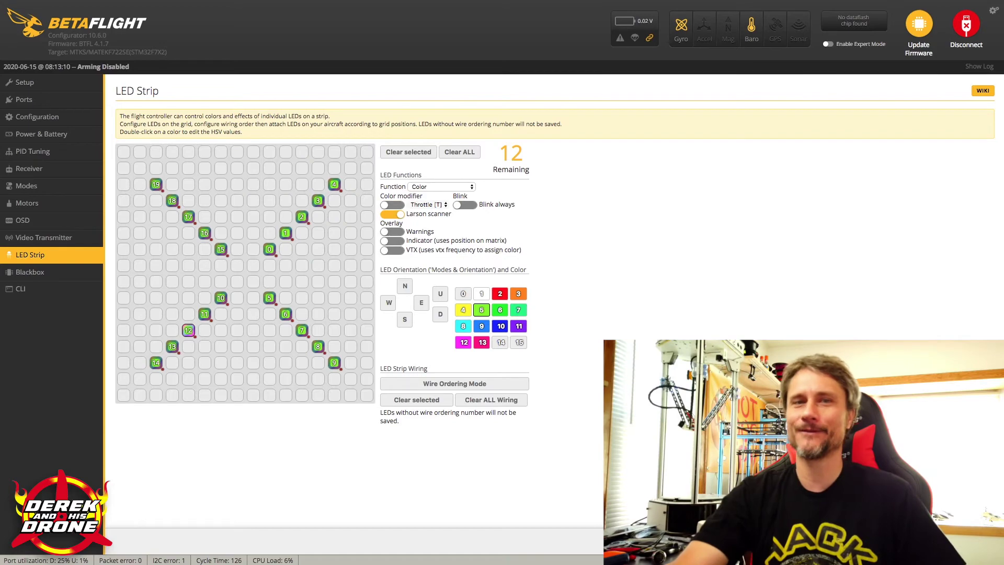